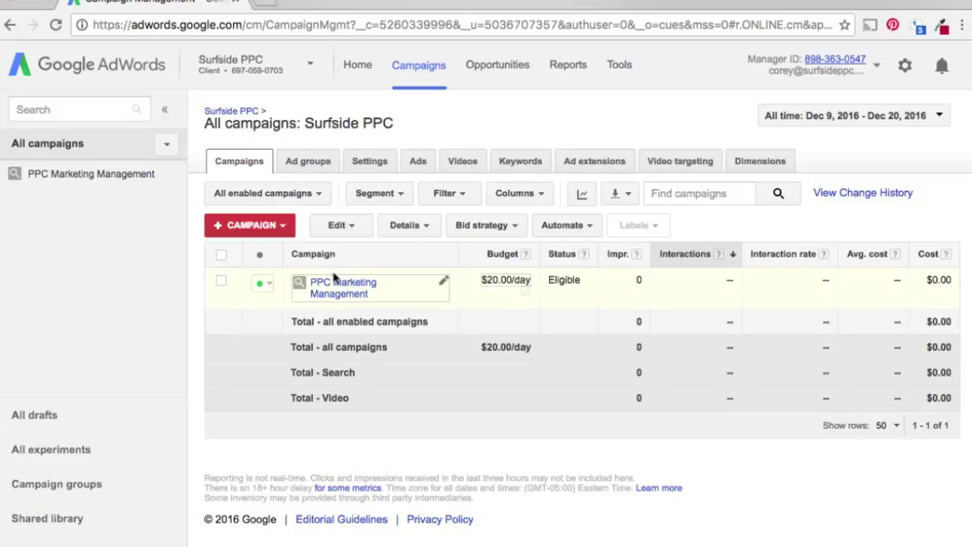
Step: Show the account's structured snippet extensions at the campaign level
click(590, 168)
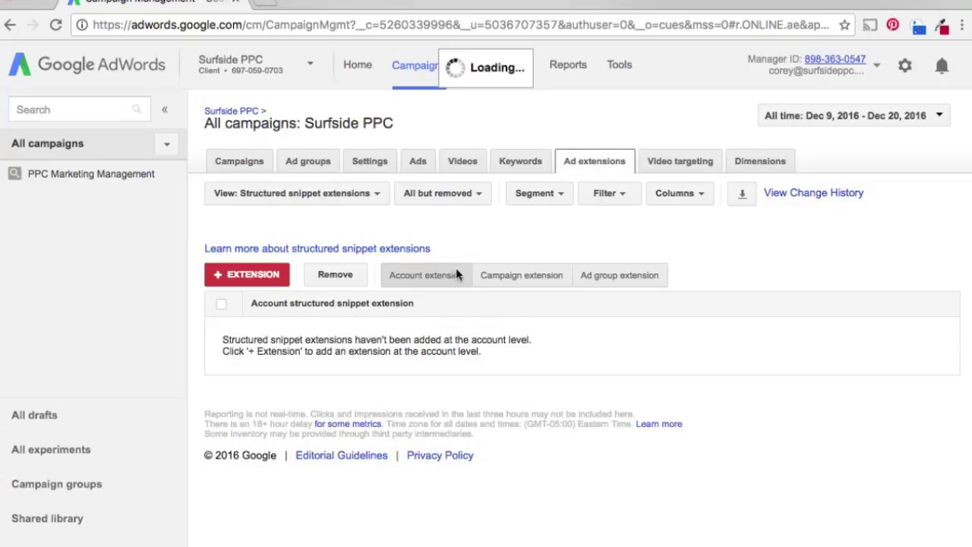
click(321, 199)
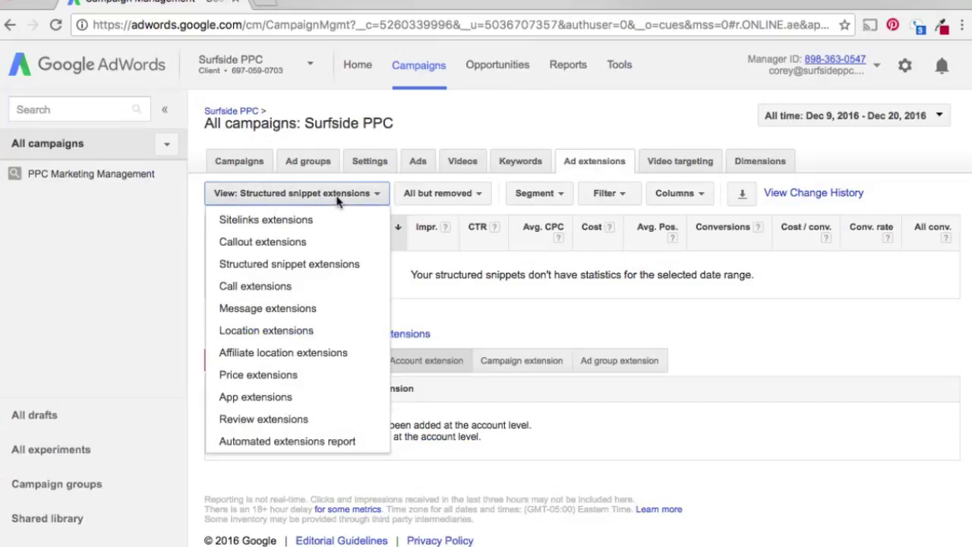
click(336, 265)
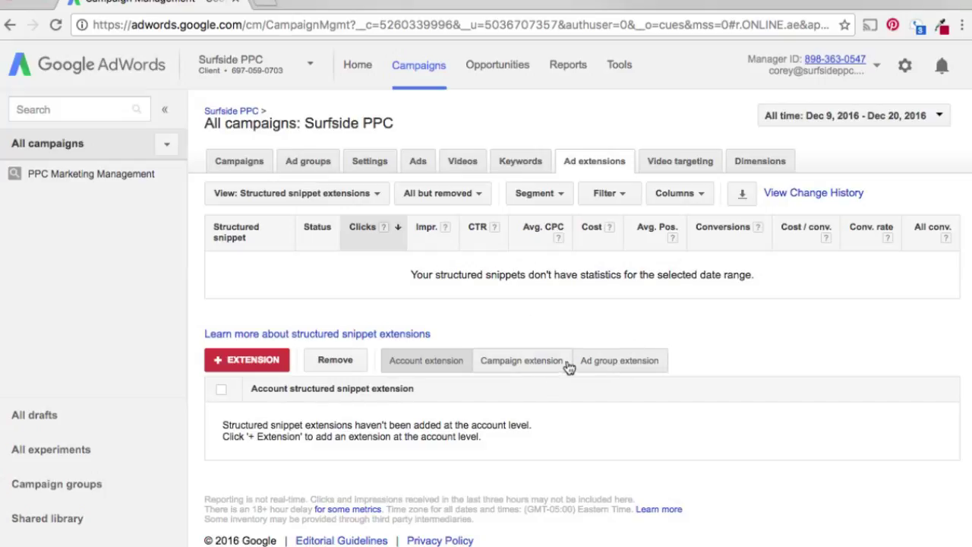
click(492, 366)
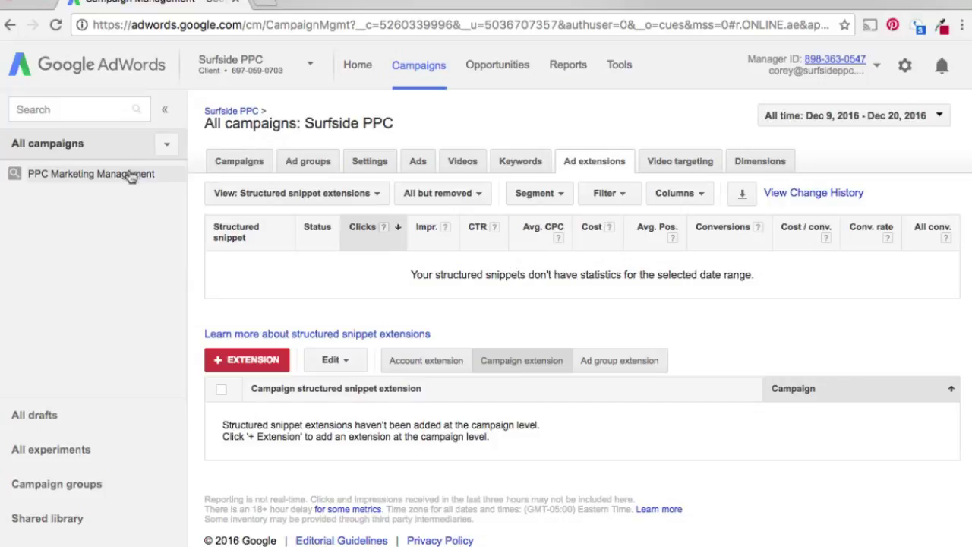
Step: Start a new campaign structured snippet extension for the PPC Marketing Management campaign
click(247, 362)
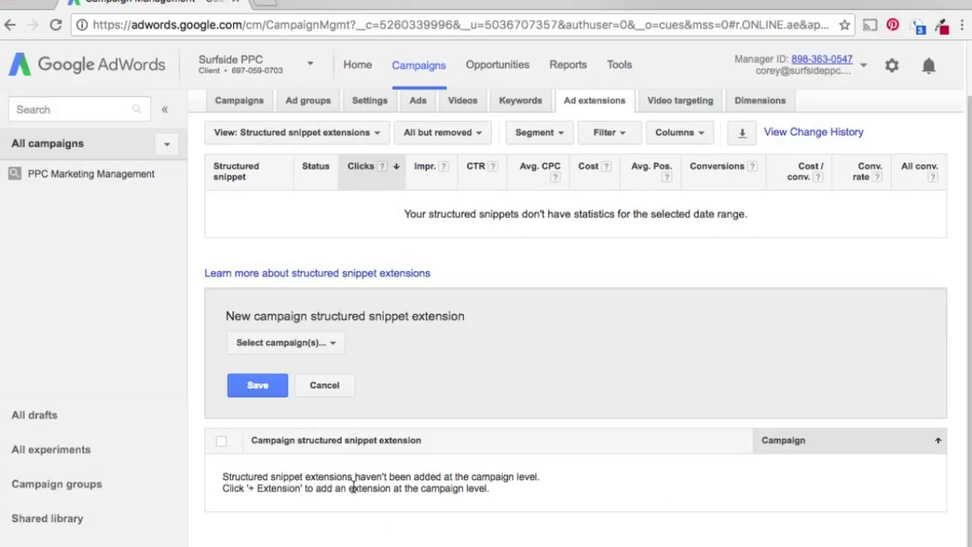
click(308, 342)
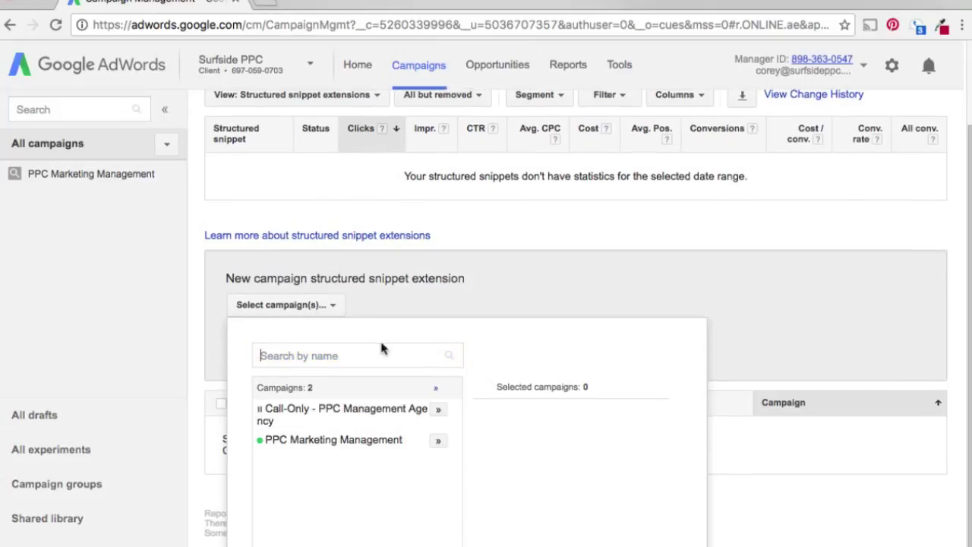
click(291, 448)
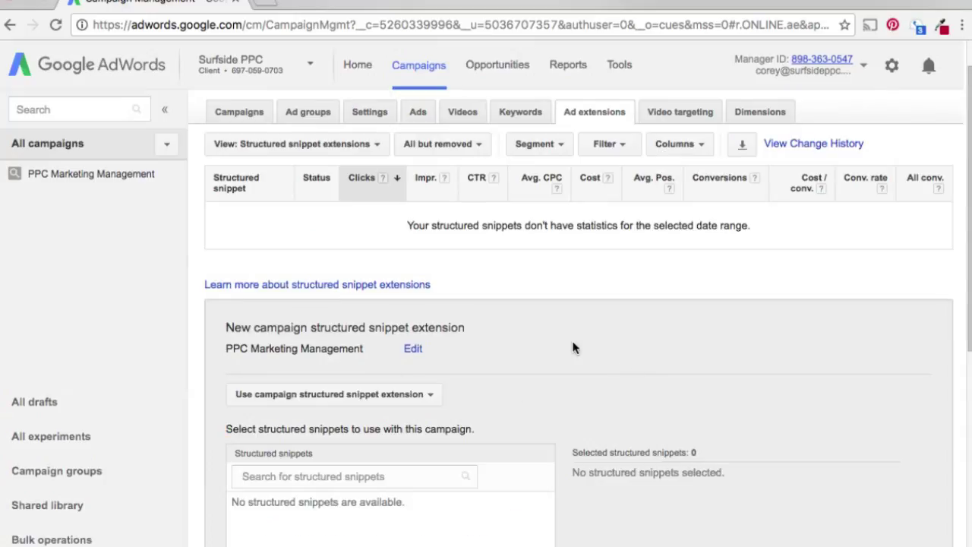
Step: Create a new structured snippet with an English header of the type Service catalog
scroll(575, 332, down, 3)
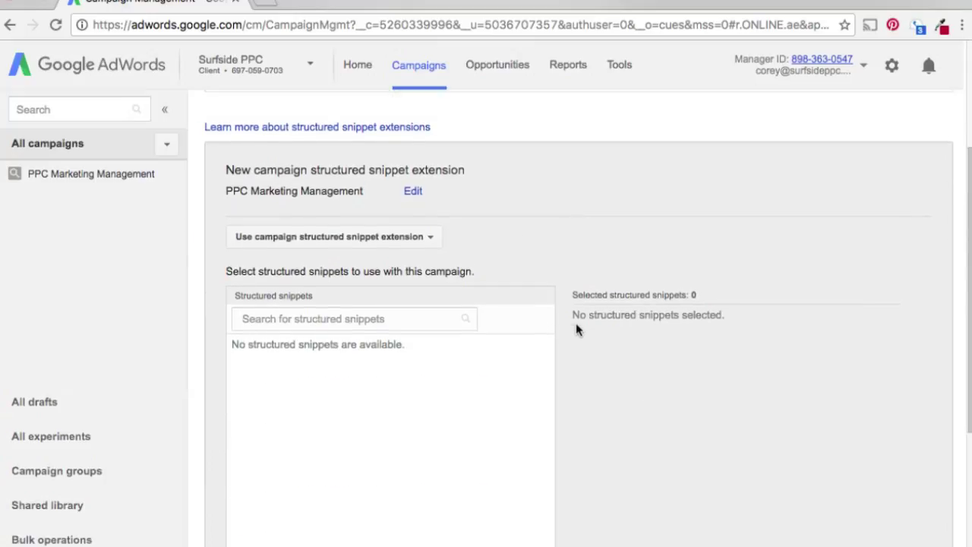
scroll(700, 364, down, 2)
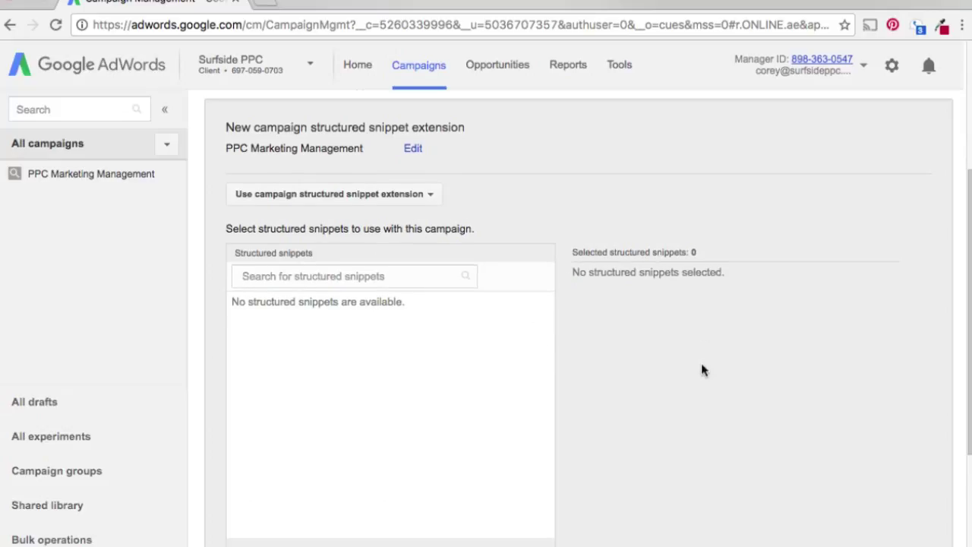
scroll(661, 241, down, 3)
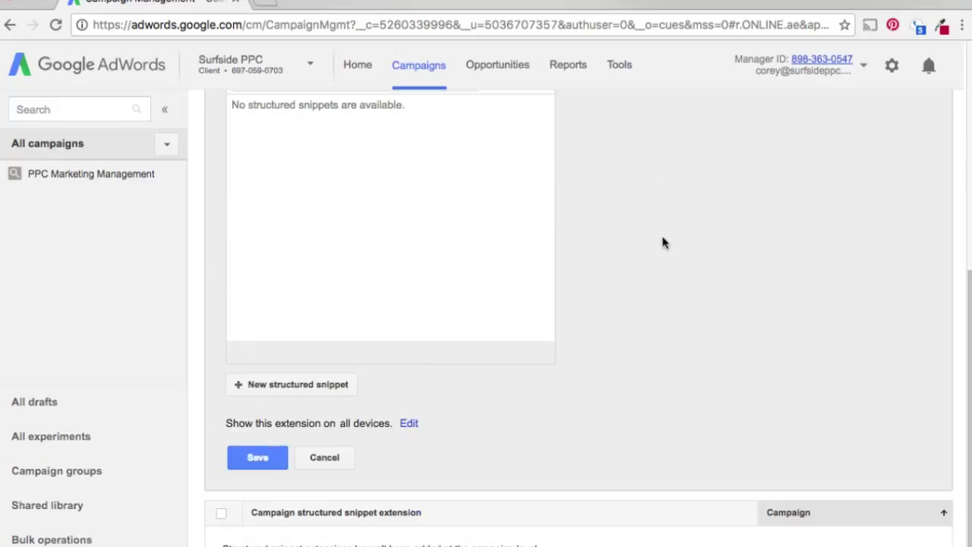
click(302, 389)
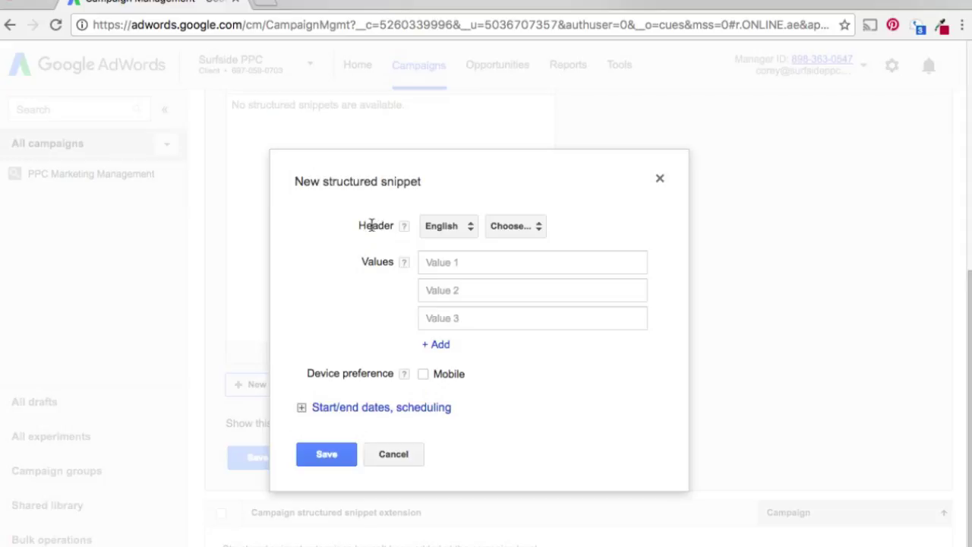
click(471, 232)
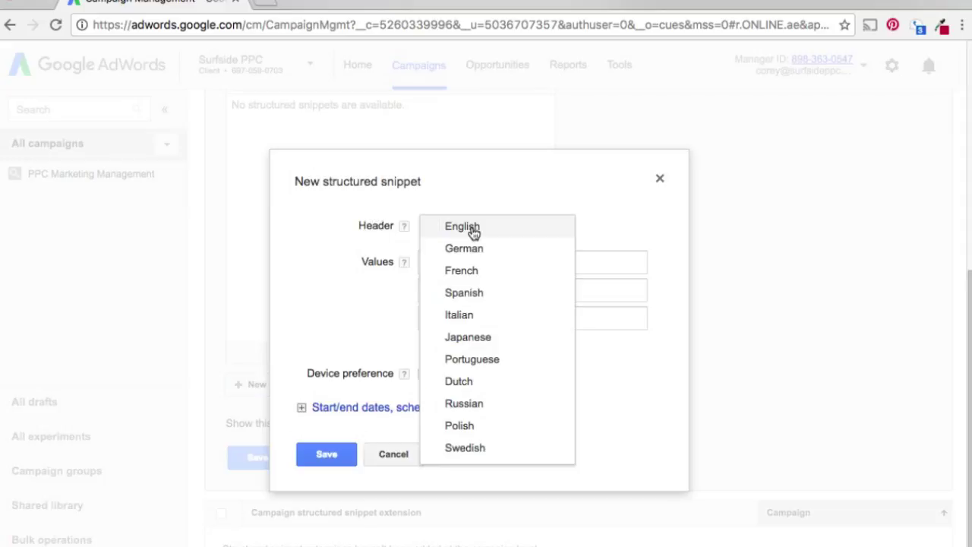
click(472, 232)
click(507, 229)
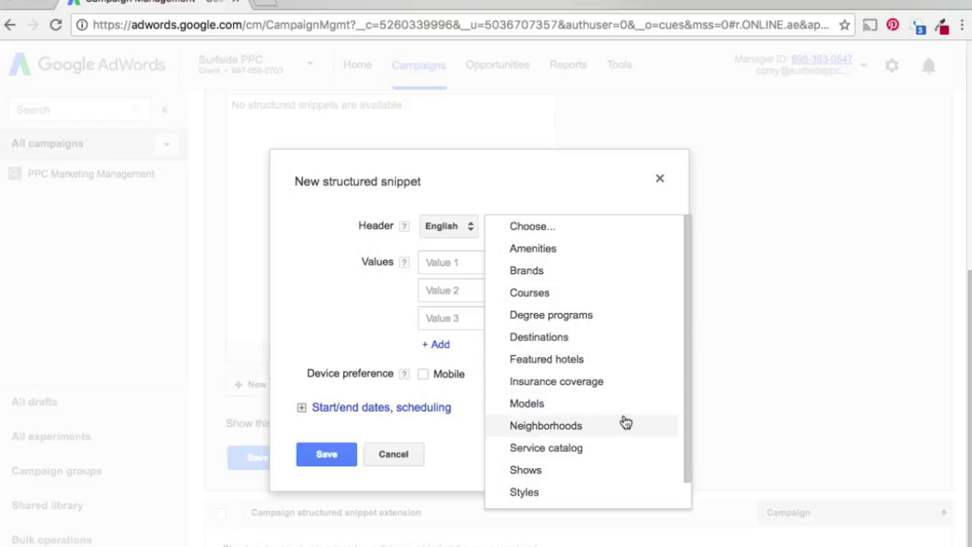
scroll(657, 325, down, 2)
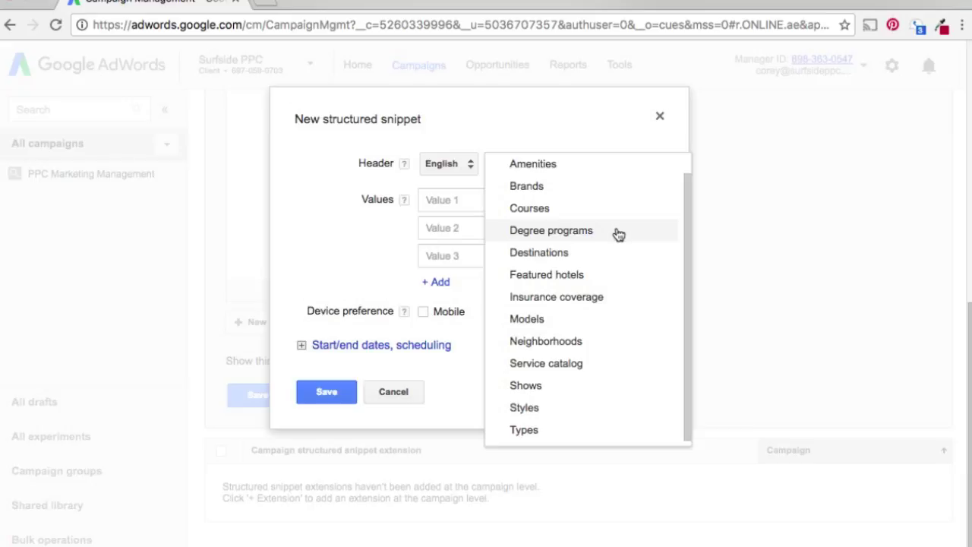
click(616, 368)
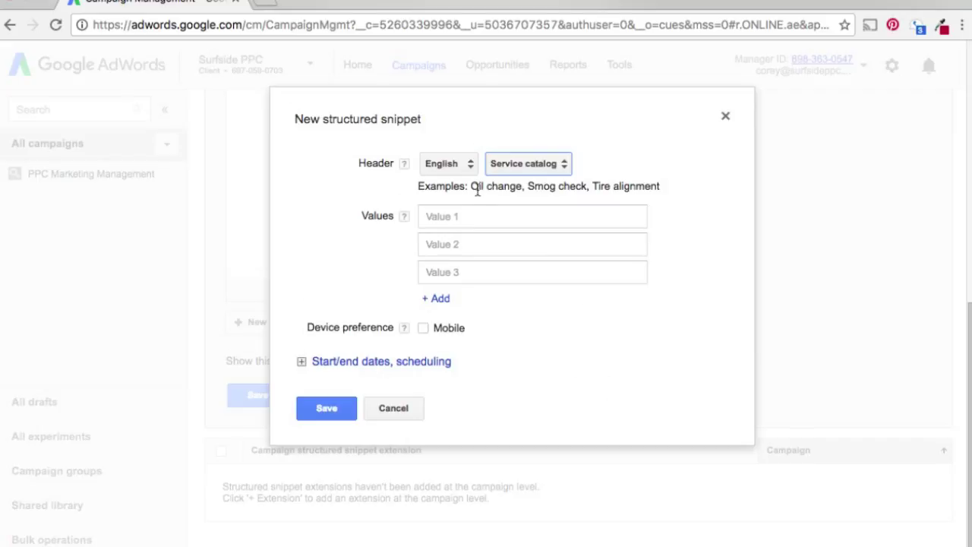
drag(419, 186, 627, 186)
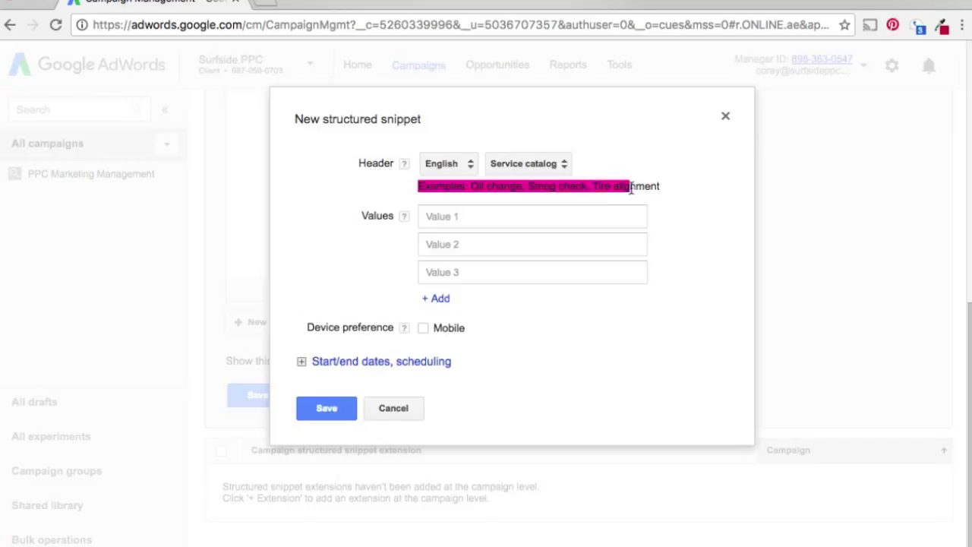
Step: Enter "Advertising Account Audit" and "PPC Consultation" as the snippet's first two values
click(544, 216)
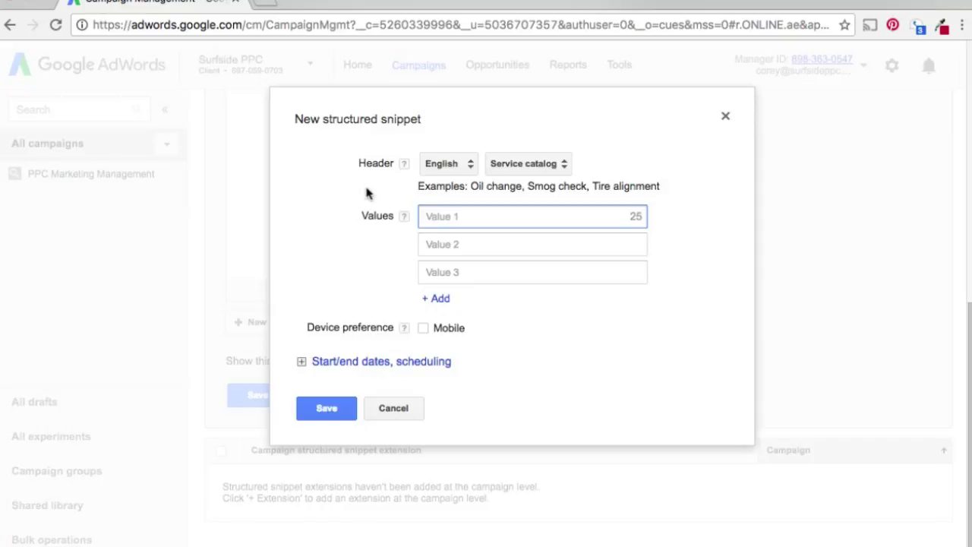
text(Account Audit)
click(426, 217)
text(Advertising)
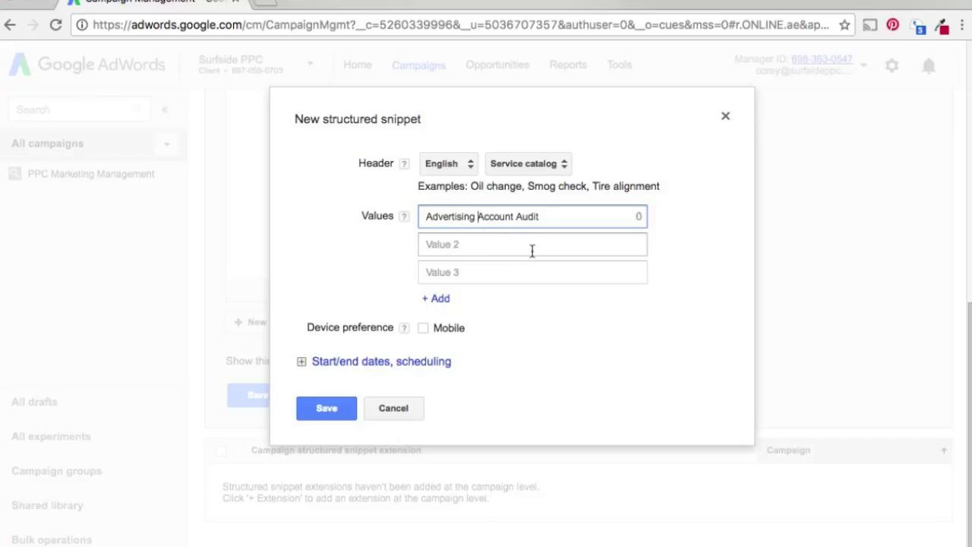
click(508, 237)
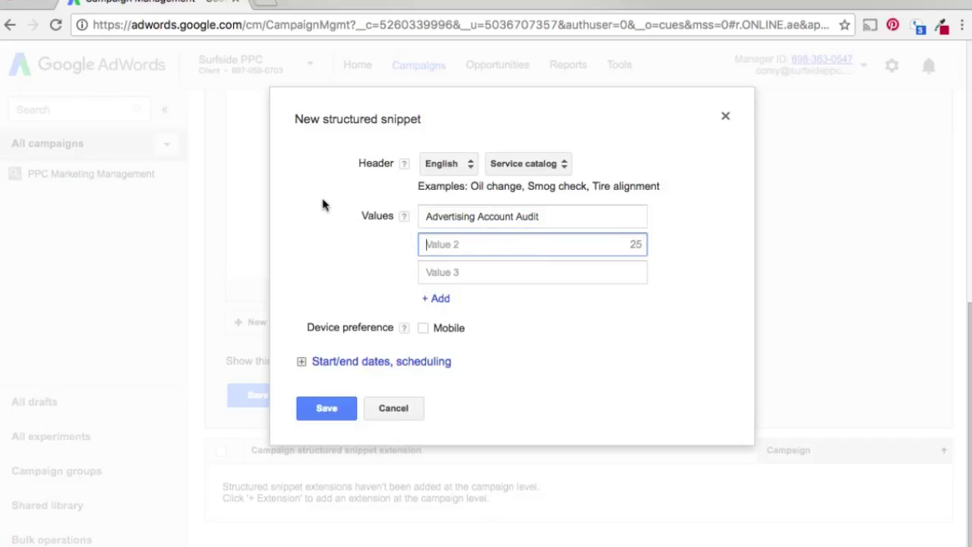
text(PPC Consulta)
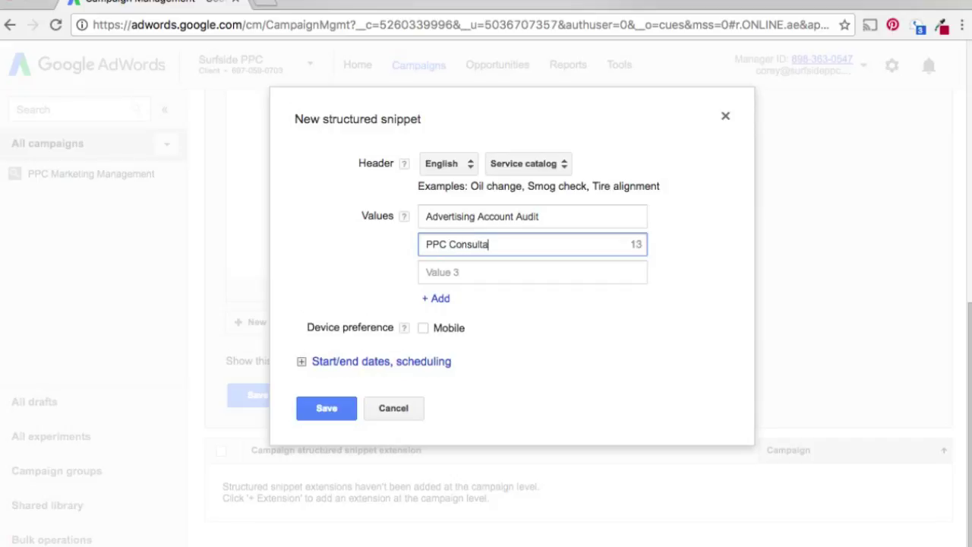
text(tion)
Step: Enter "PPC Management" as the third value and add "Analytics Audit" as a fourth value
click(566, 215)
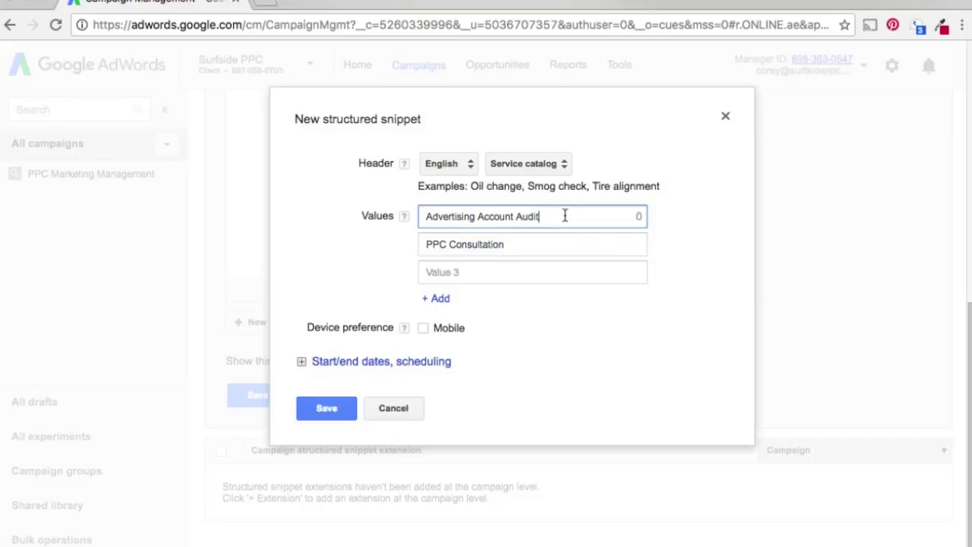
click(576, 247)
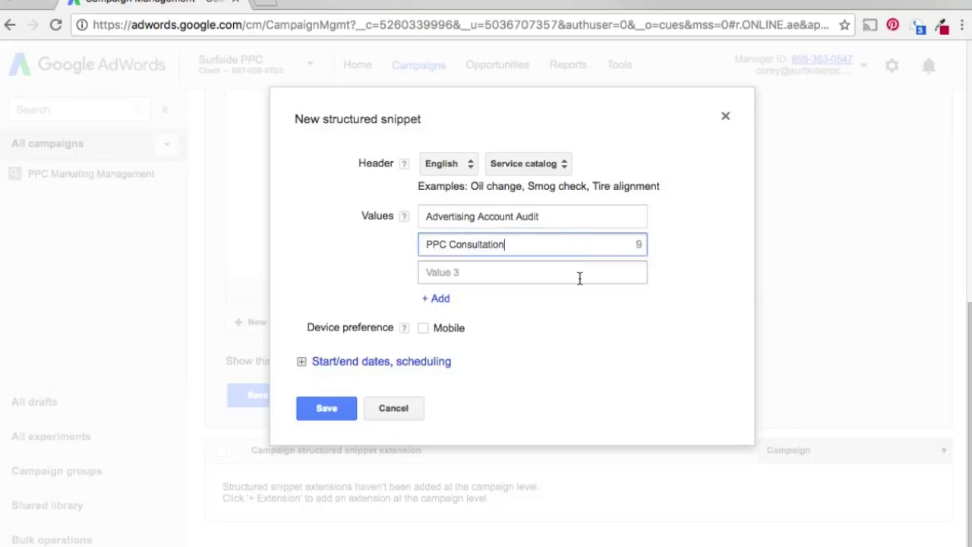
click(578, 275)
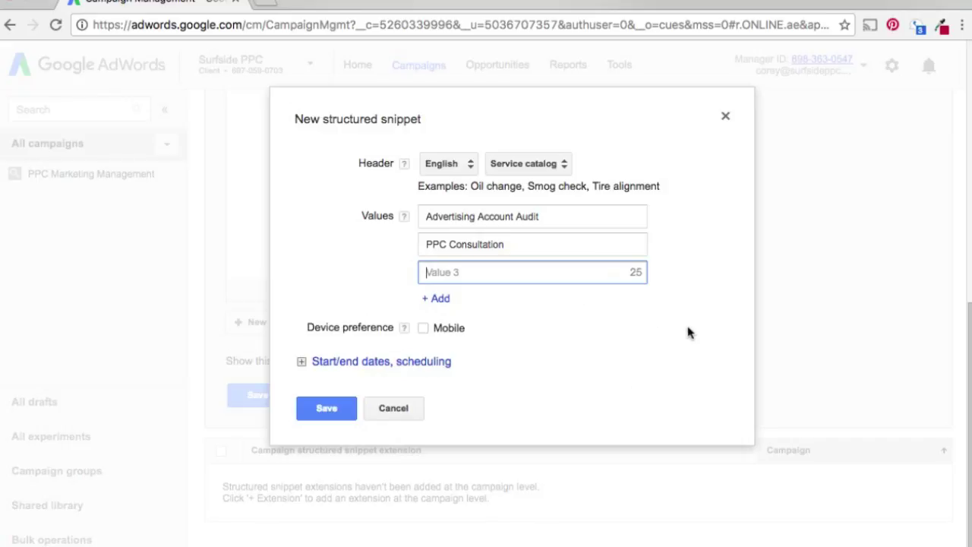
text(PPC Management)
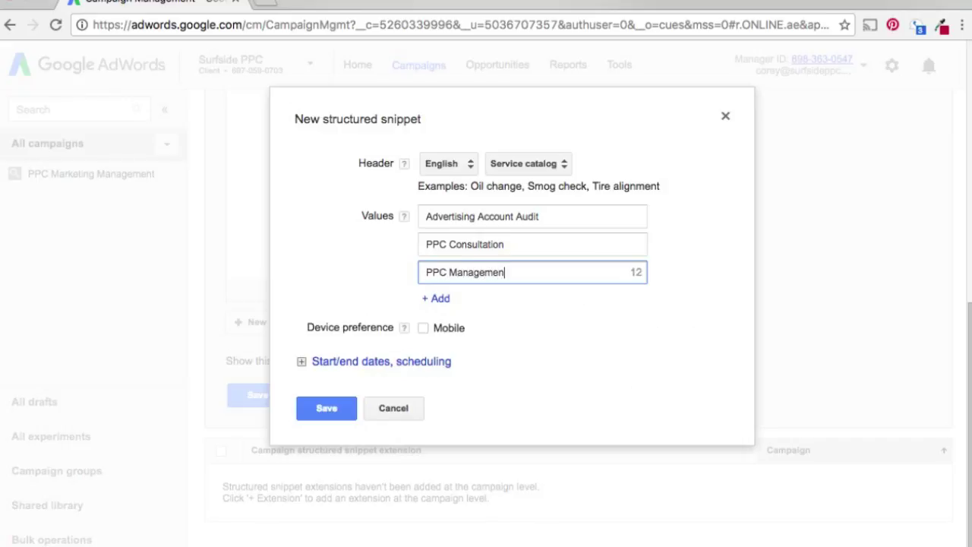
click(677, 290)
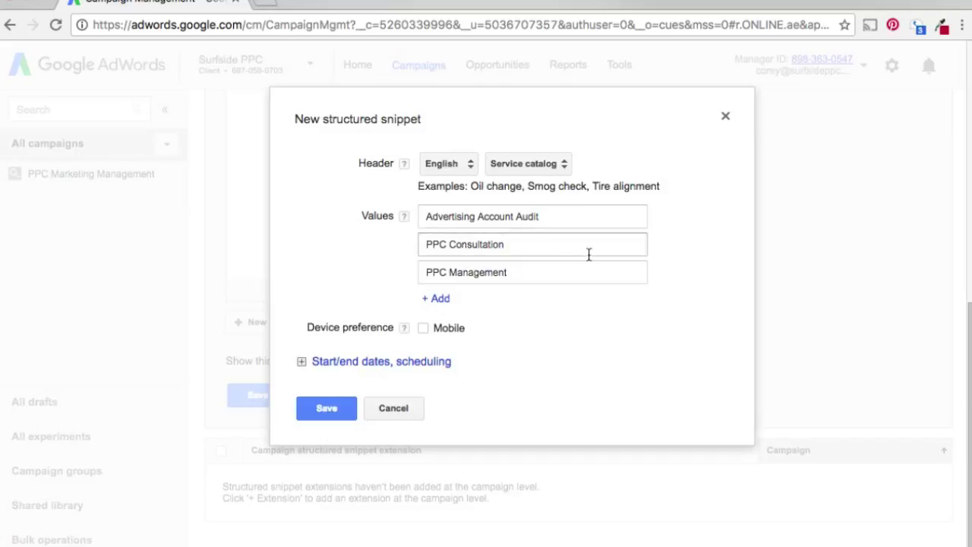
click(437, 299)
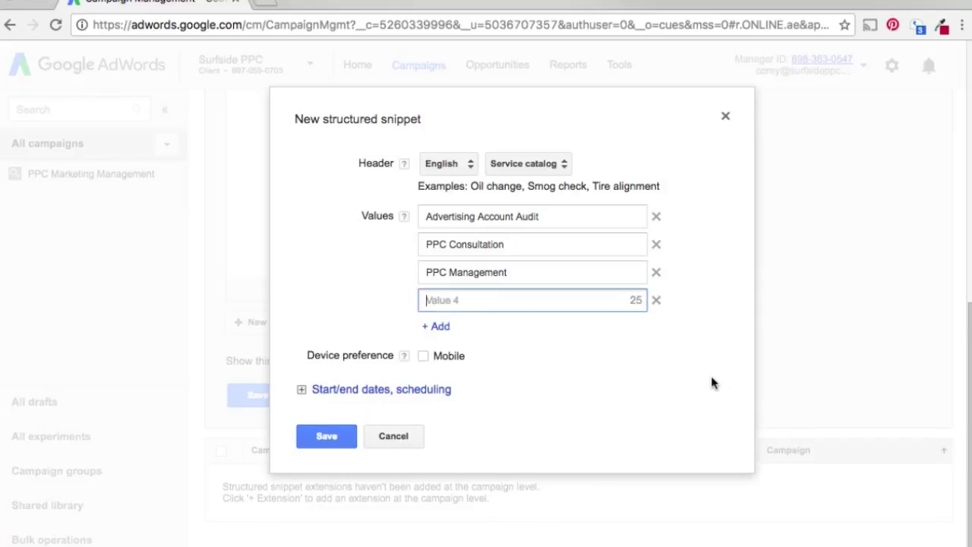
text(Analytics Audit)
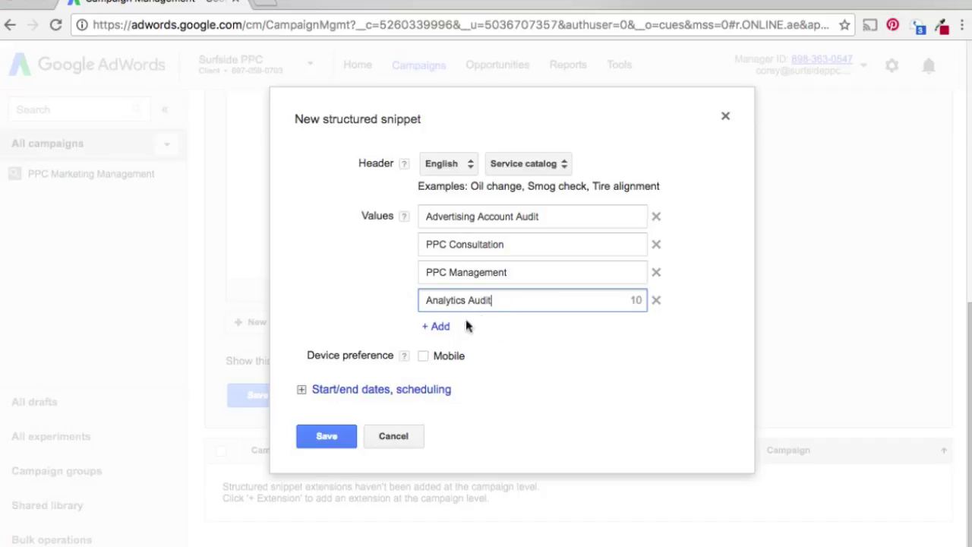
Step: Review the entered snippet values and the start/end date and scheduling options
drag(494, 300, 412, 304)
drag(507, 272, 419, 272)
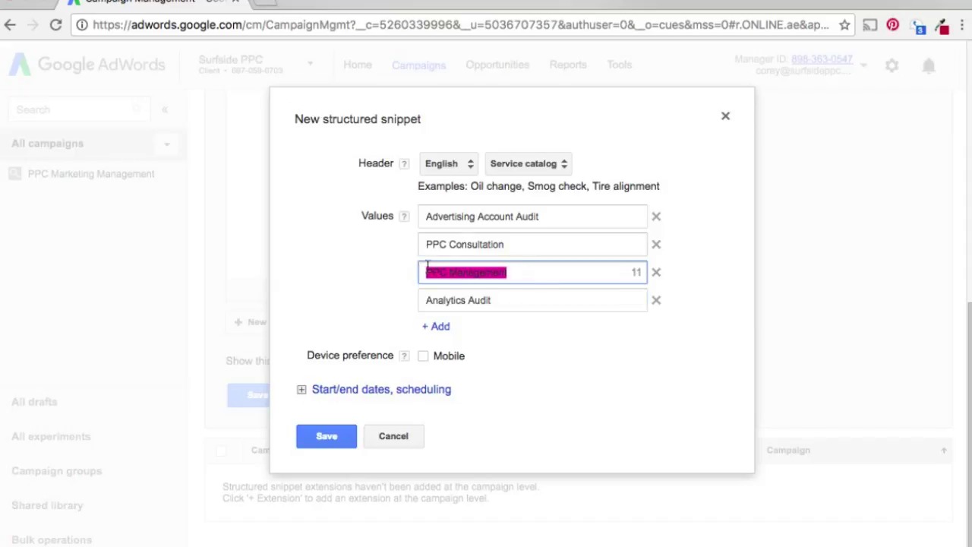
click(460, 245)
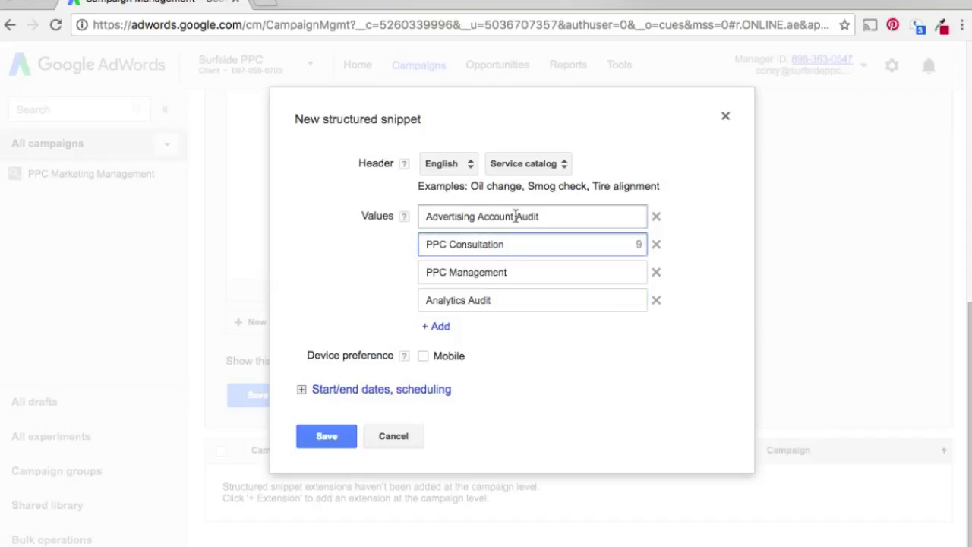
drag(515, 216, 478, 217)
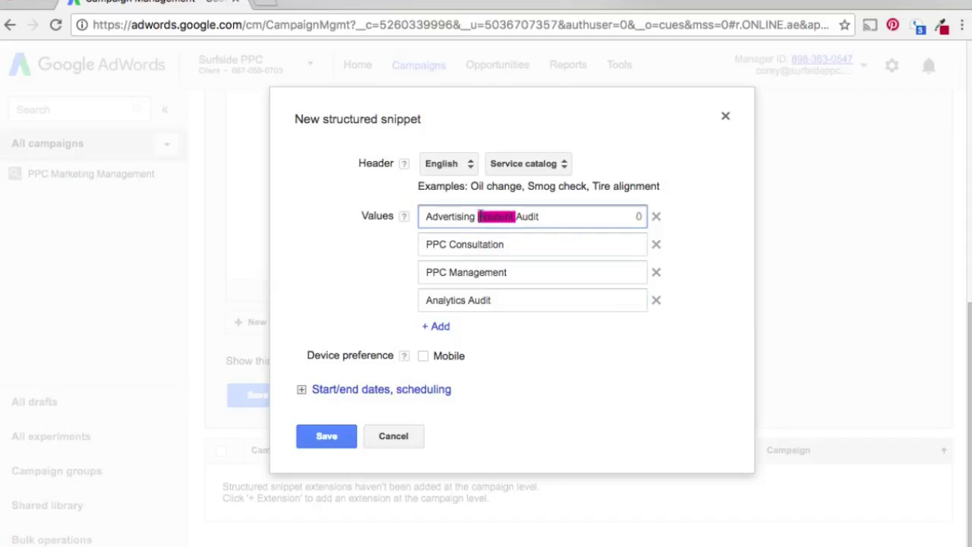
click(518, 244)
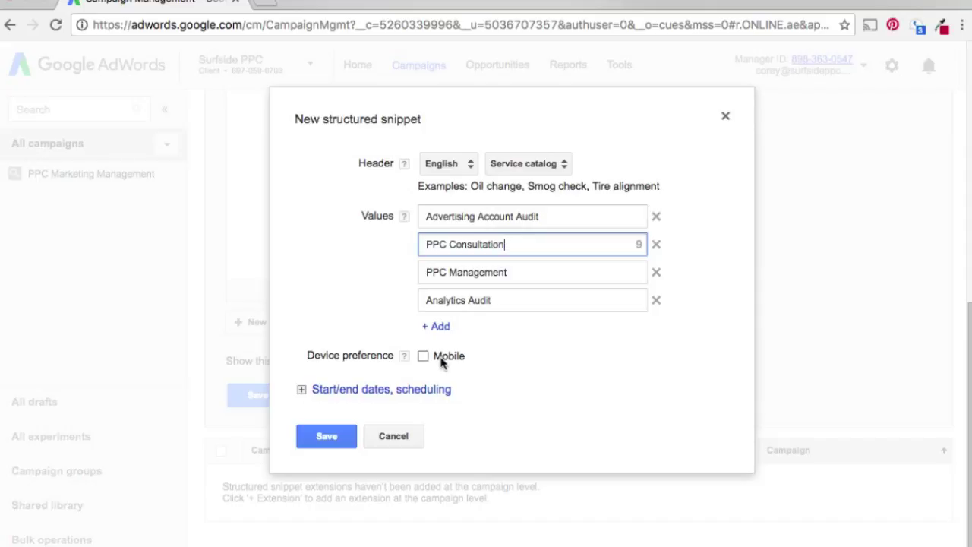
click(302, 393)
click(306, 391)
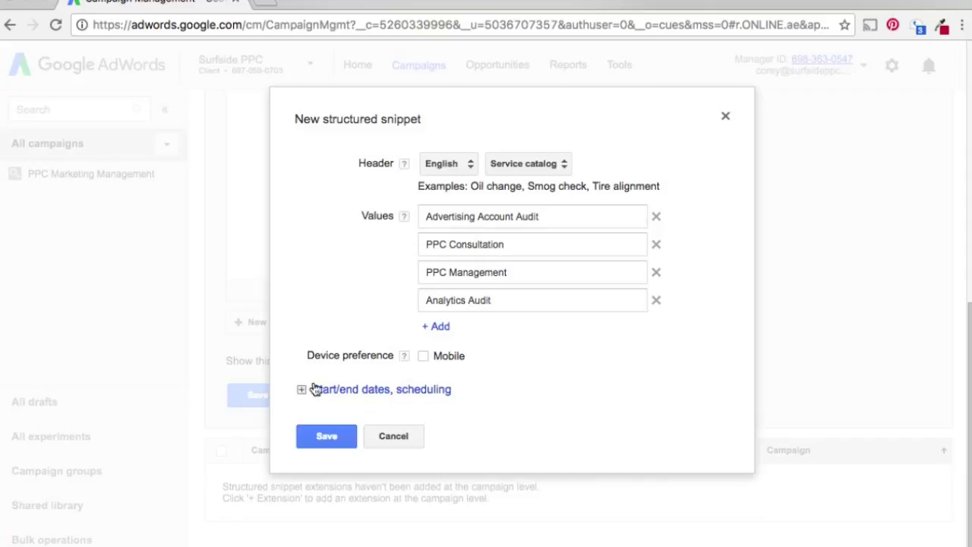
Step: Save the Service catalog snippet and save the extension for the PPC Marketing Management campaign
click(327, 438)
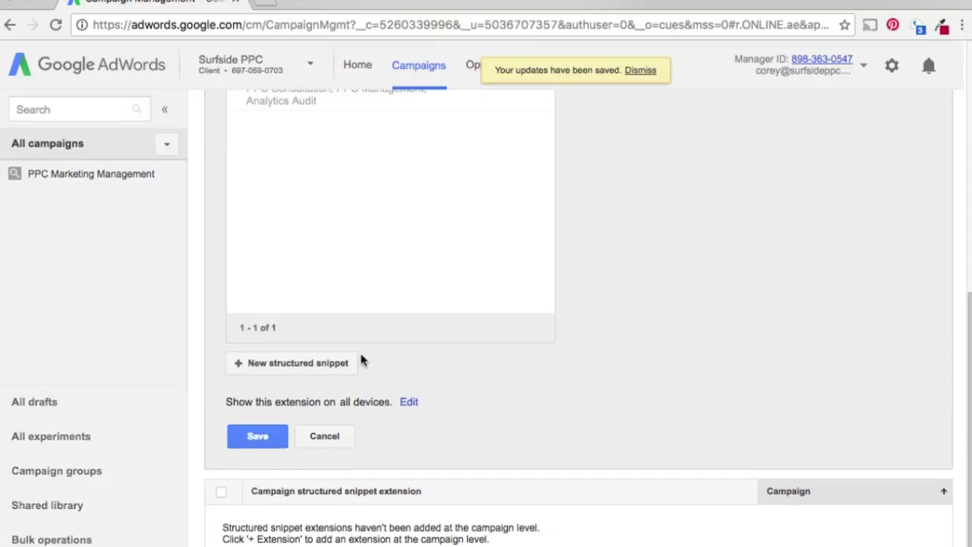
scroll(523, 258, up, 4)
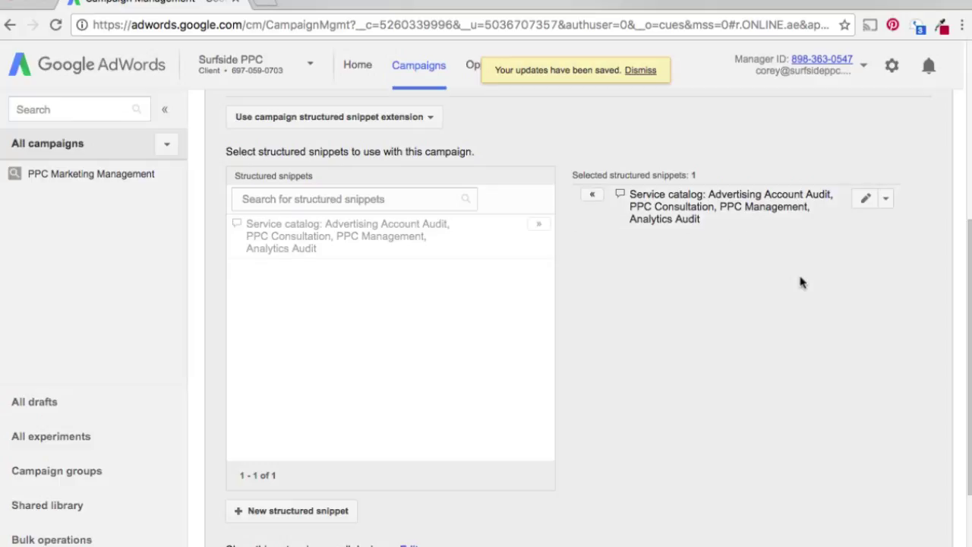
scroll(778, 280, down, 3)
click(258, 457)
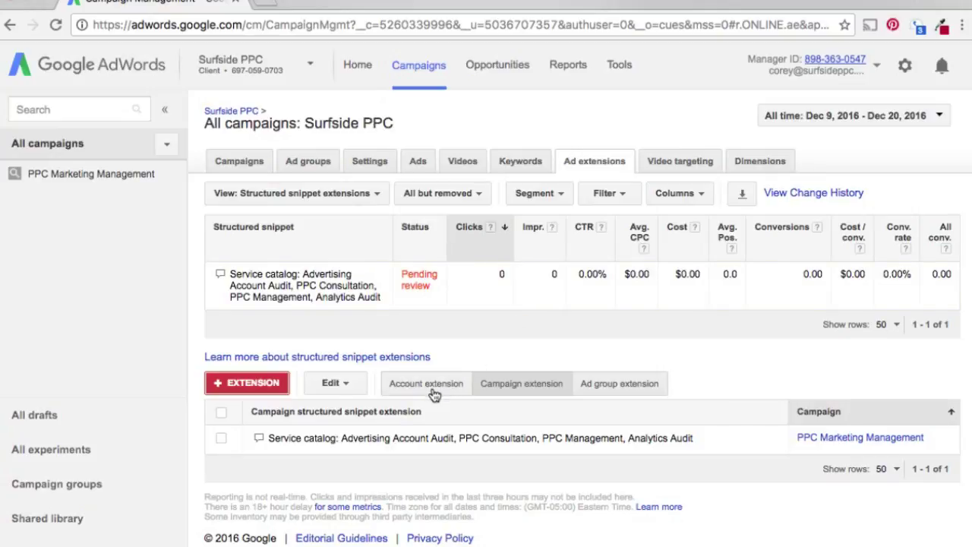
drag(246, 274, 335, 283)
click(336, 283)
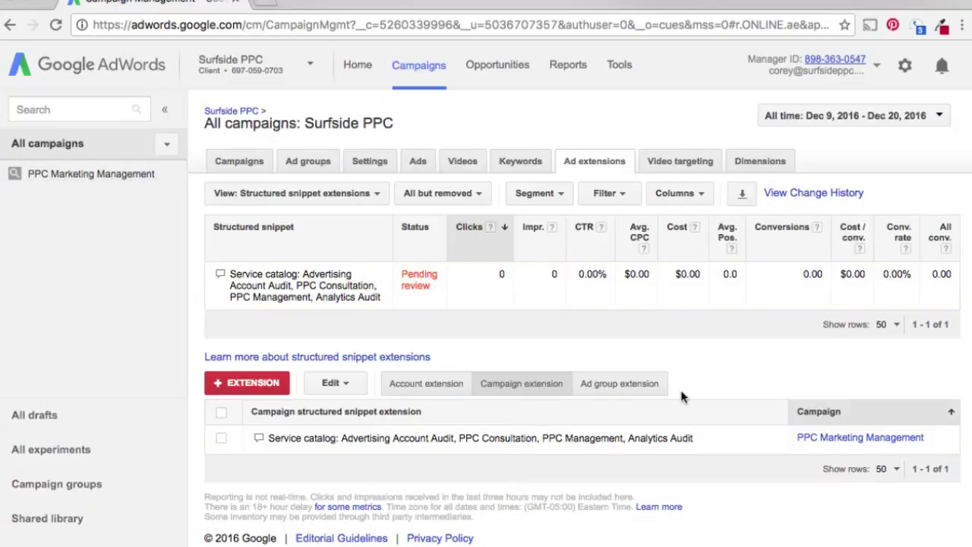
Step: Open the PPC Marketing Management campaign's ad extensions and bring up the list of extension types
click(74, 183)
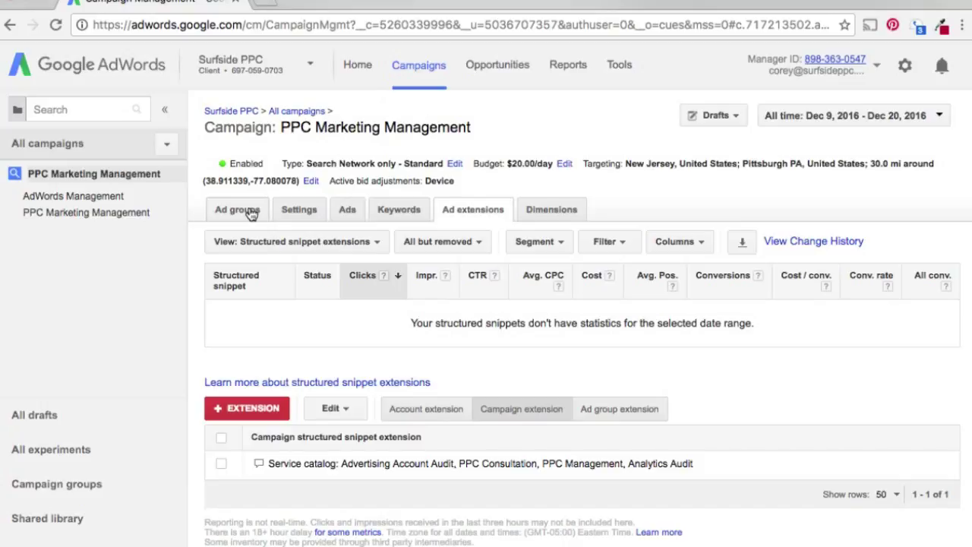
click(349, 242)
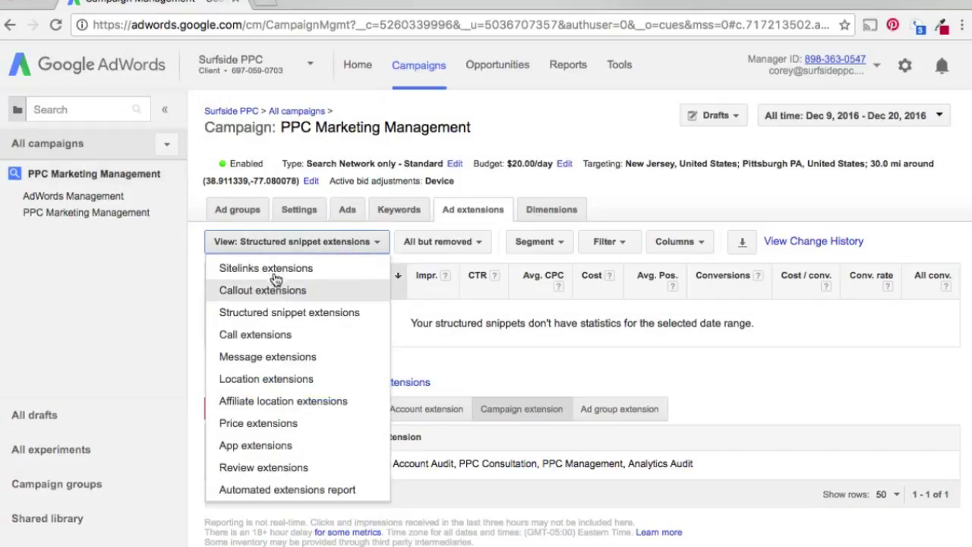